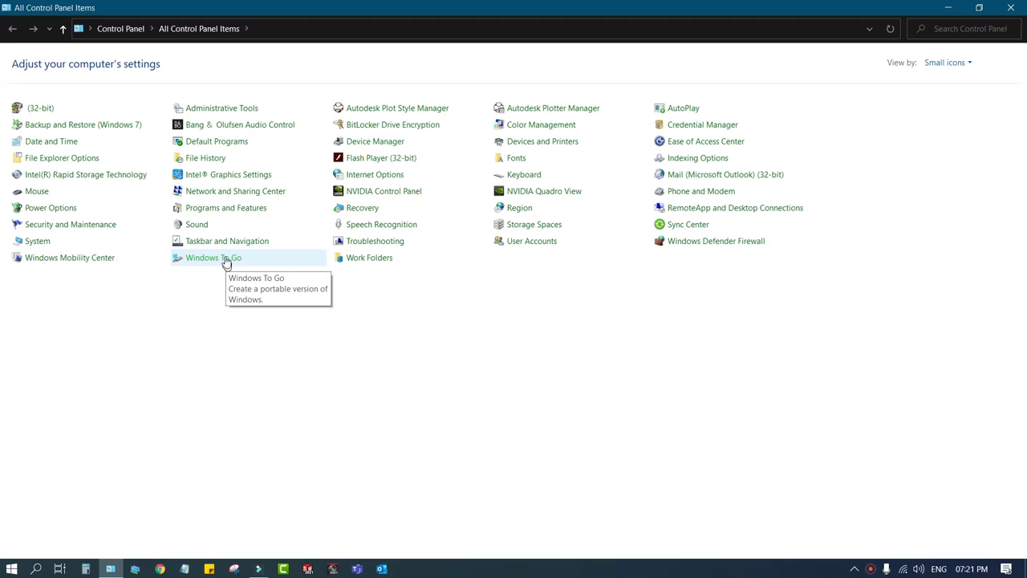
Step: Open the installed programs list and scroll down to SOLIDWORKS 2019 SP03
left_click(231, 211)
scroll(185, 384, "down", 2)
scroll(185, 384, "down", 3)
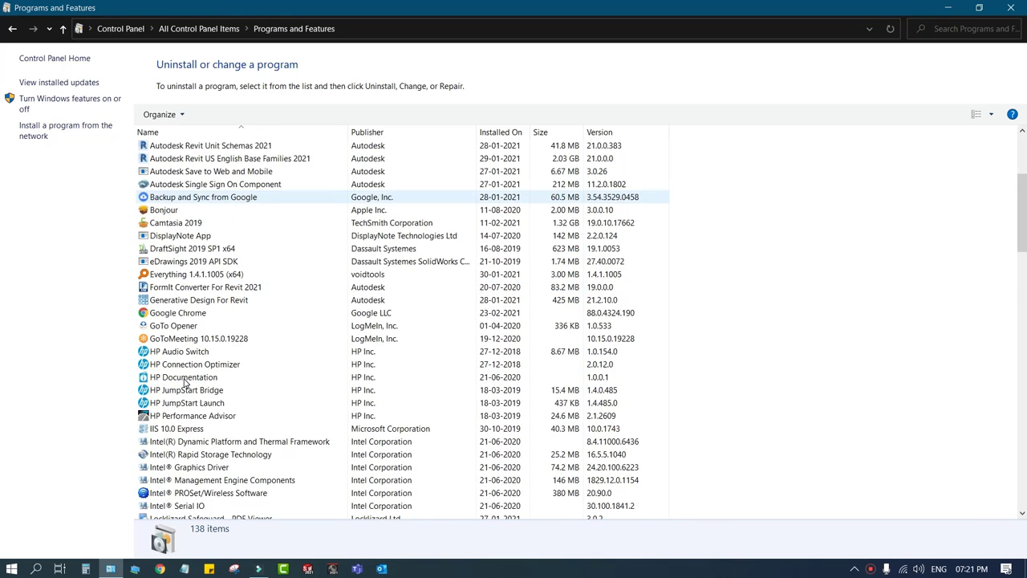
scroll(185, 384, "down", 5)
scroll(185, 383, "down", 2)
scroll(184, 384, "down", 5)
scroll(185, 384, "down", 8)
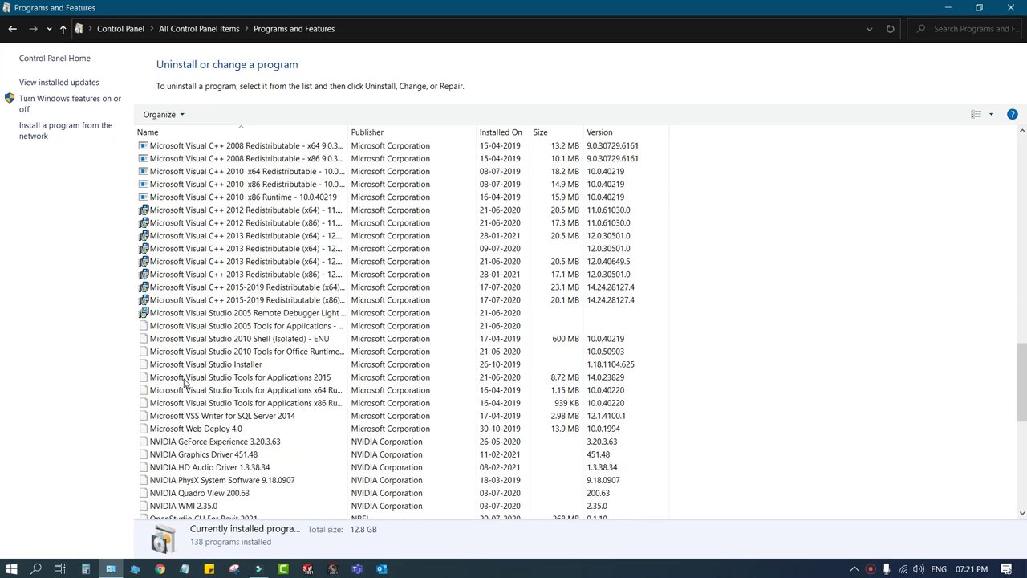
scroll(184, 383, "down", 4)
scroll(185, 383, "down", 5)
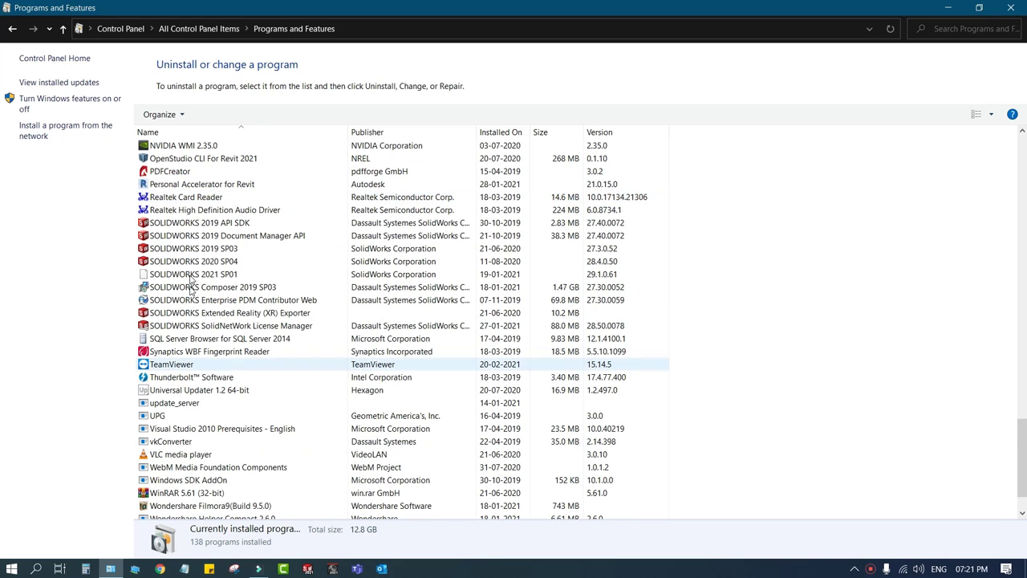
Step: Choose Change on SOLIDWORKS 2019 SP03 to launch its Installation Manager
left_click(191, 250)
right_click(190, 252)
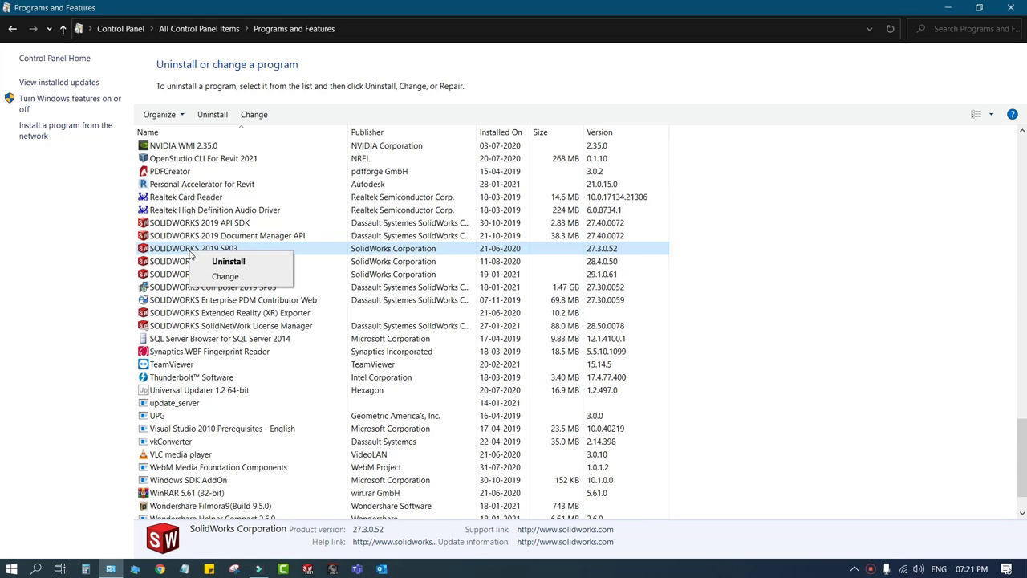
left_click(213, 275)
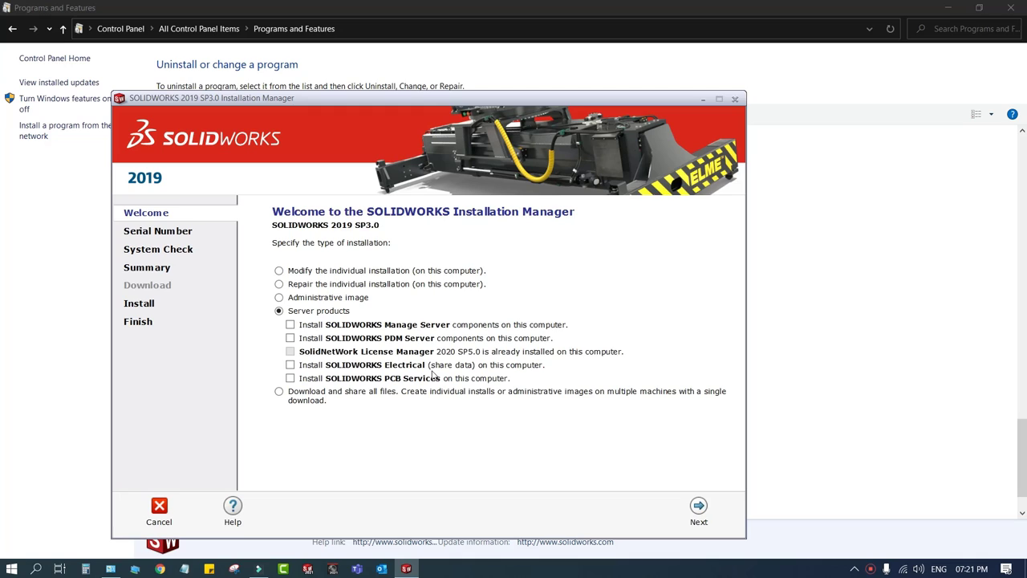
Step: Select PDM Server components, keep version SP3.0, and reach the Summary page
left_click(292, 338)
left_click(698, 507)
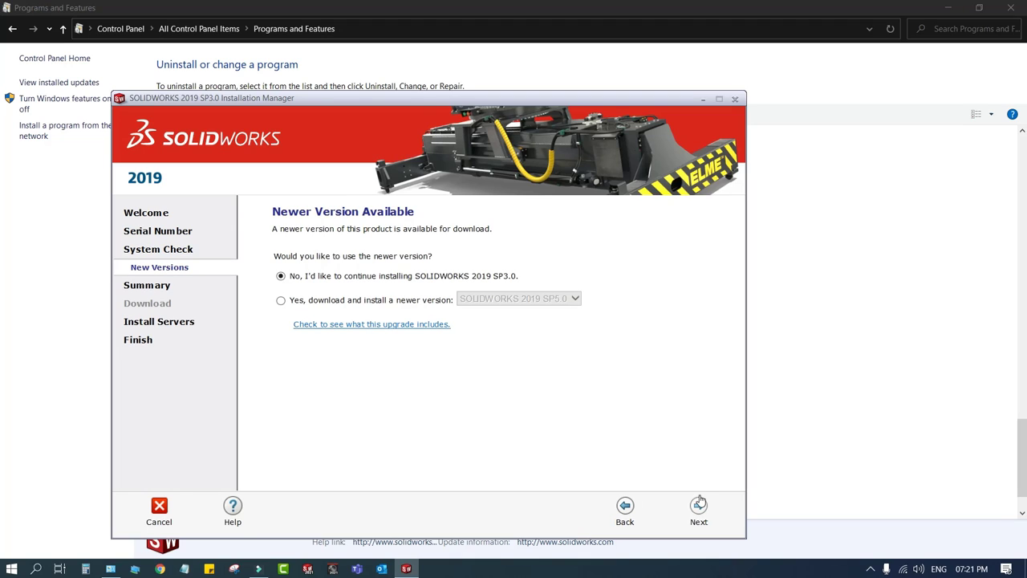
key("Return")
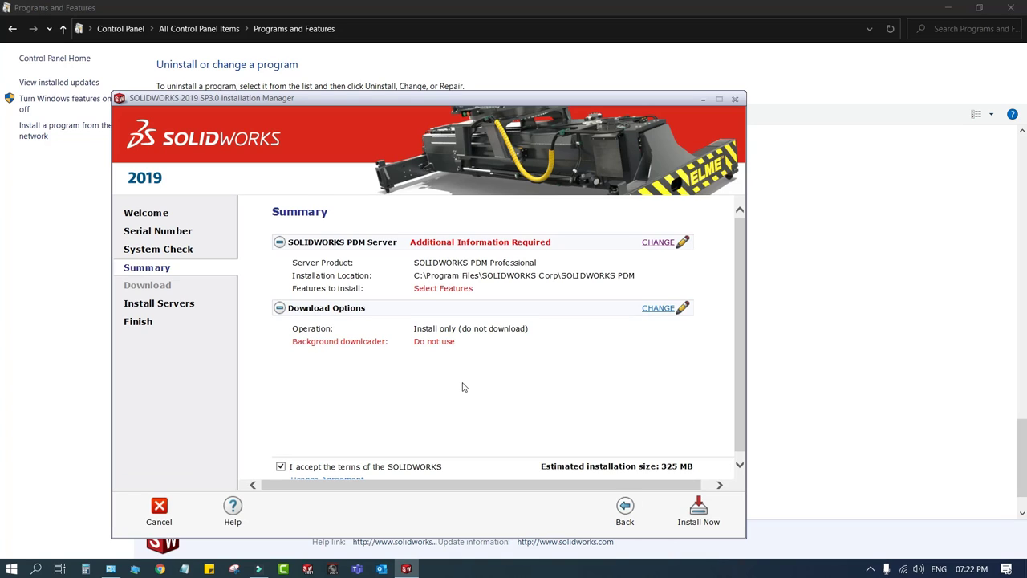
scroll(499, 371, "down", 1)
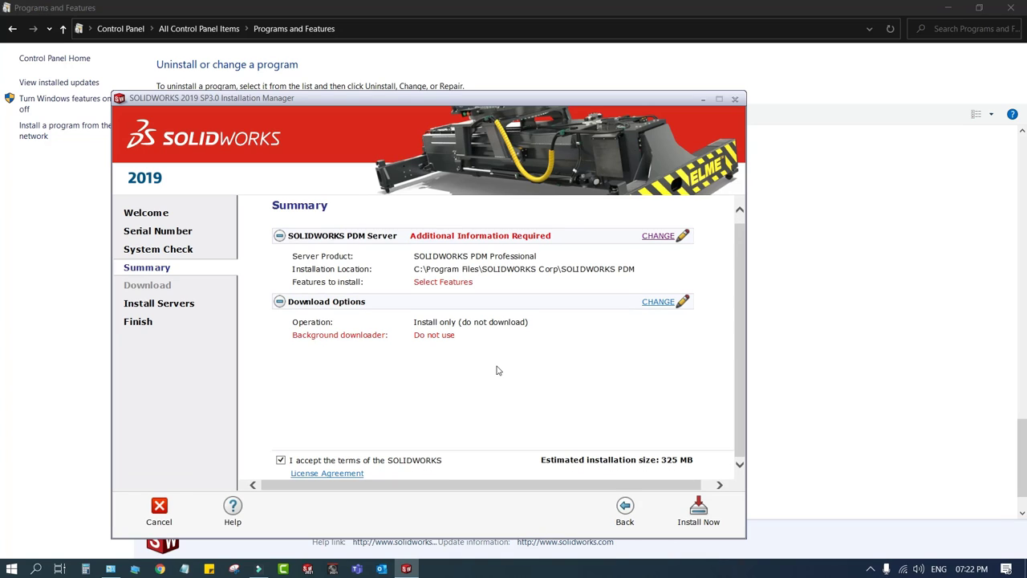
left_click(659, 237)
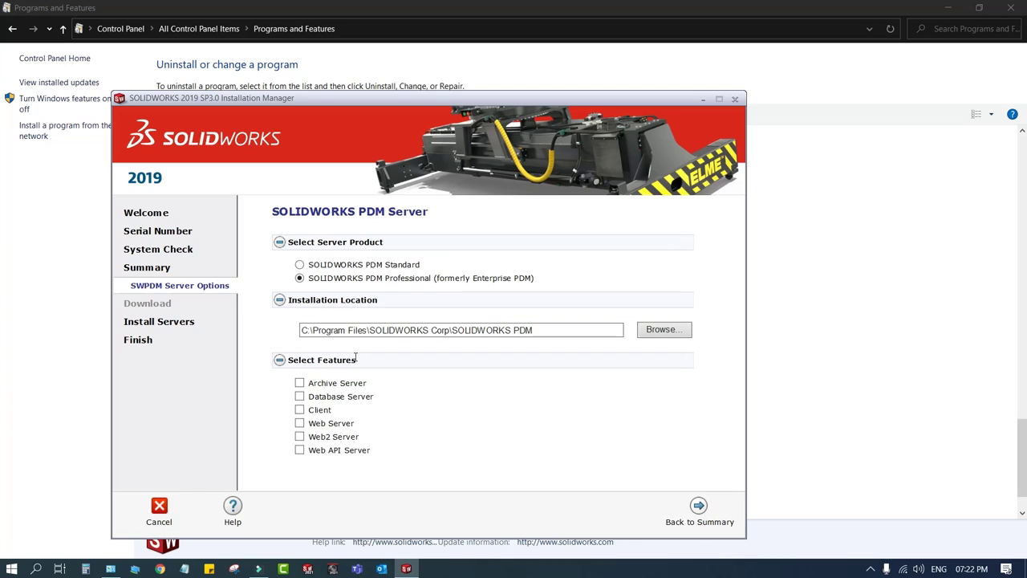
left_click(300, 384)
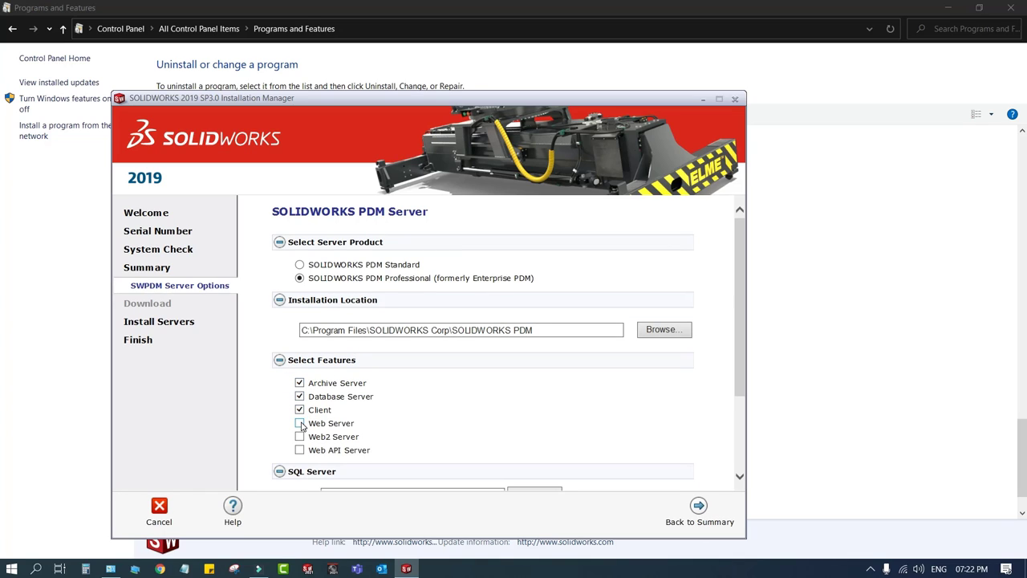
left_click(300, 423)
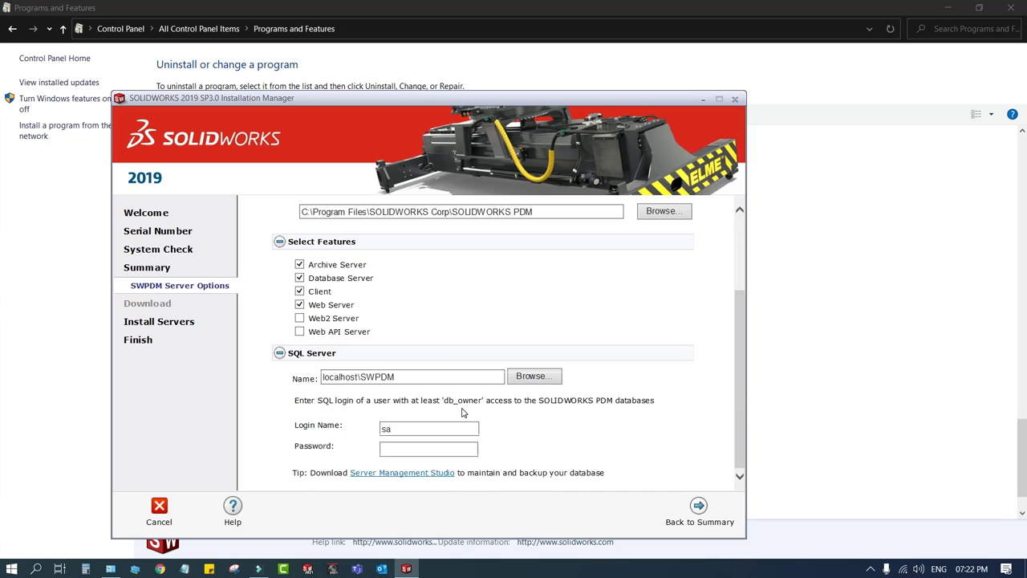
scroll(464, 413, "down", 3)
left_click(409, 451)
left_click(703, 508)
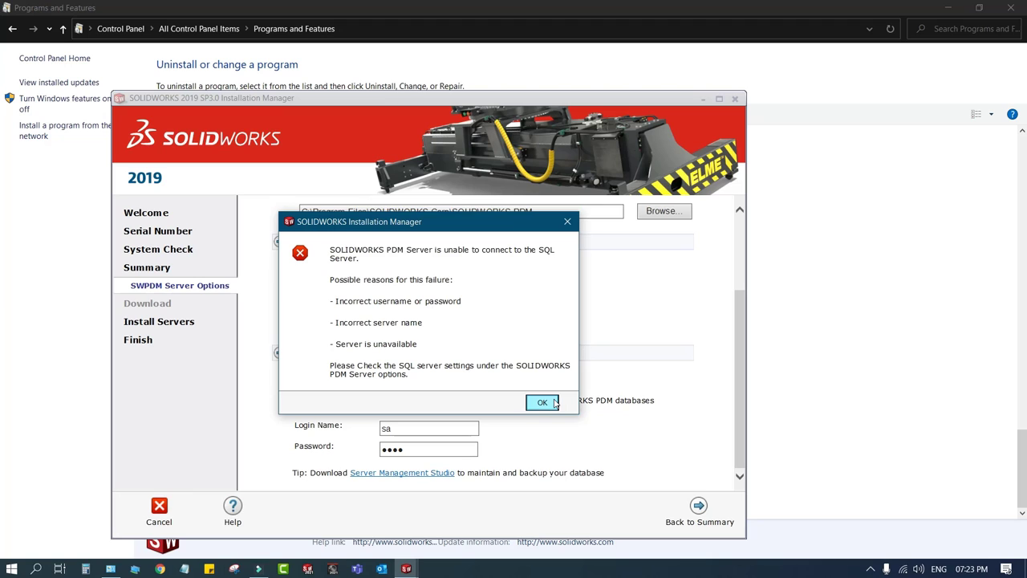
Step: Dismiss the SQL connection error and browse for available SQL Server instances
left_click(543, 402)
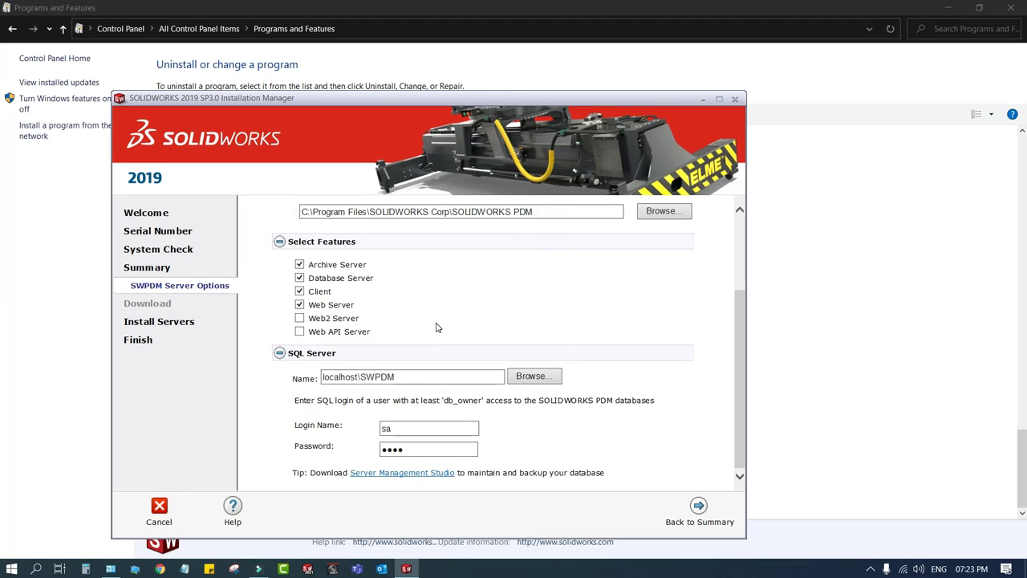
scroll(437, 327, "up", 3)
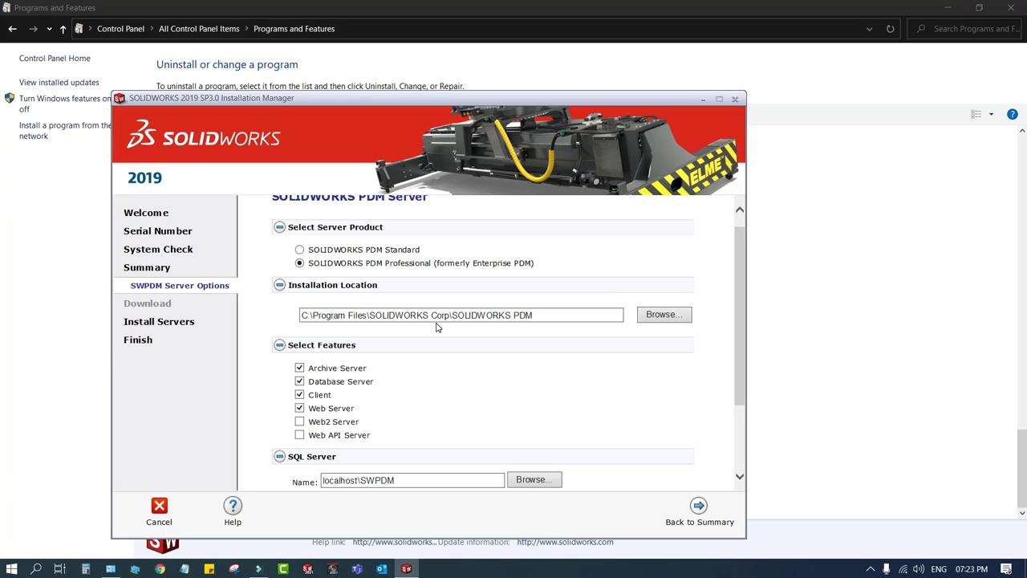
scroll(347, 396, "up", 2, "ctrl")
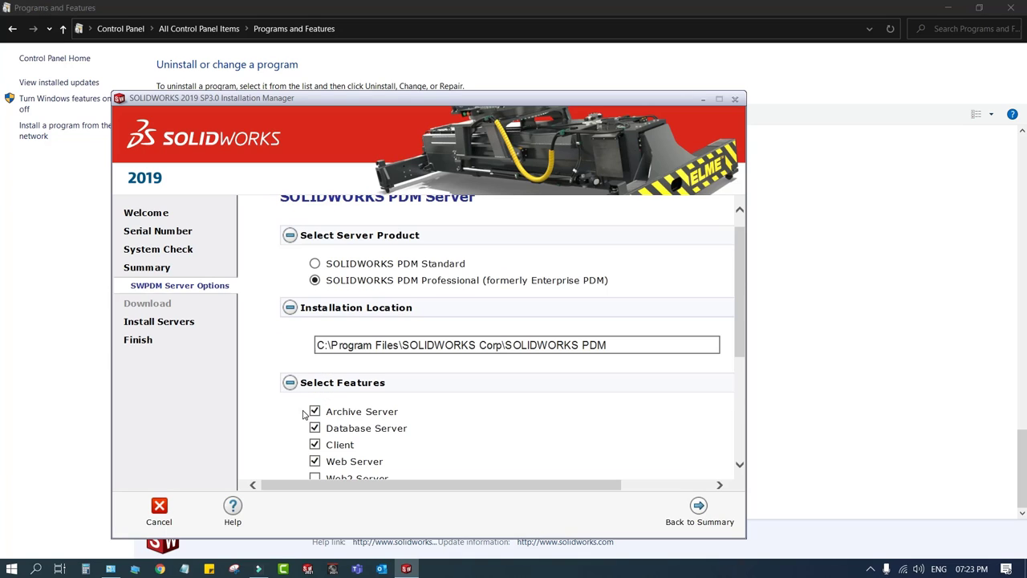
scroll(314, 423, "down", 2)
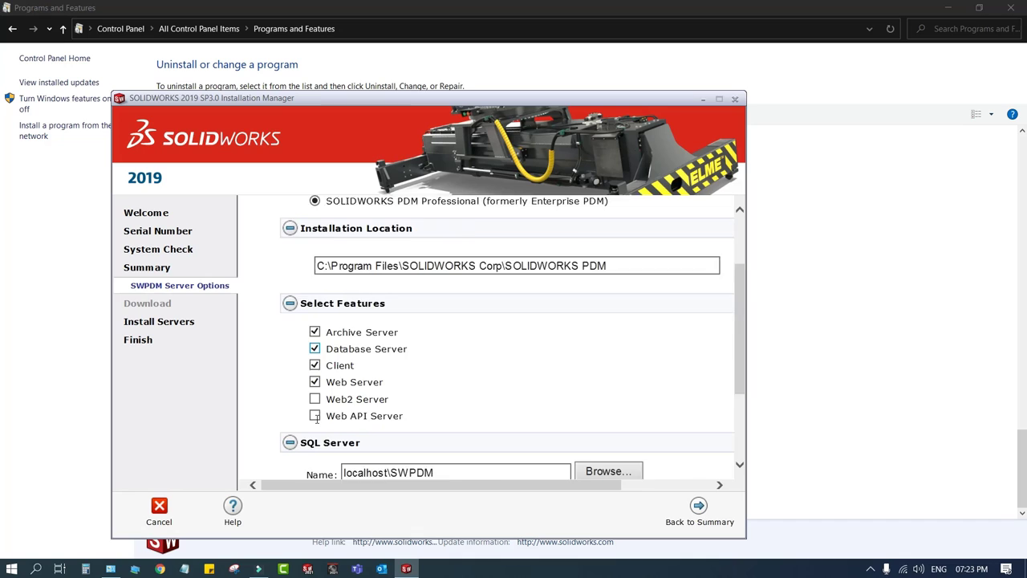
scroll(317, 422, "down", 3)
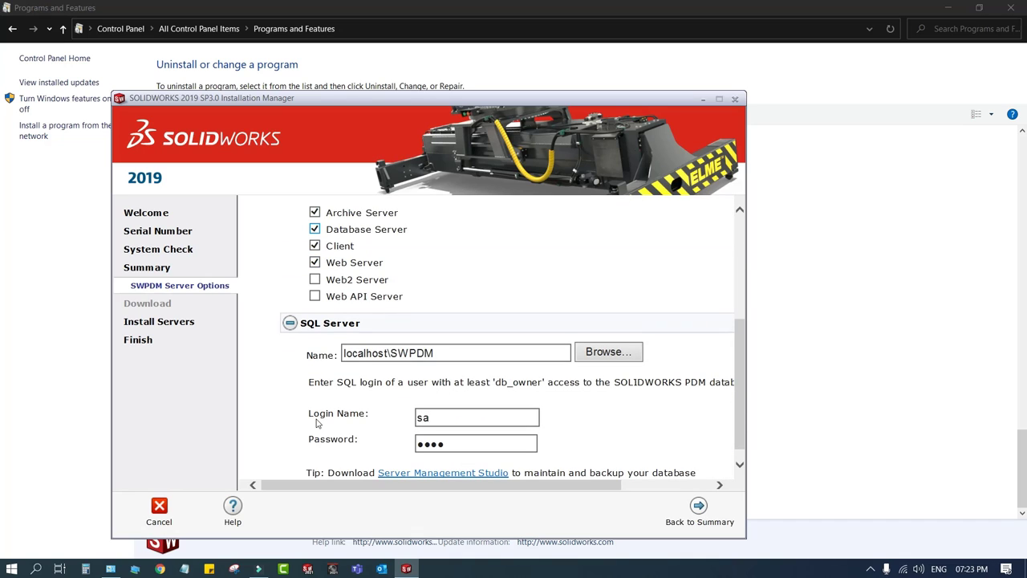
scroll(364, 419, "down", 1)
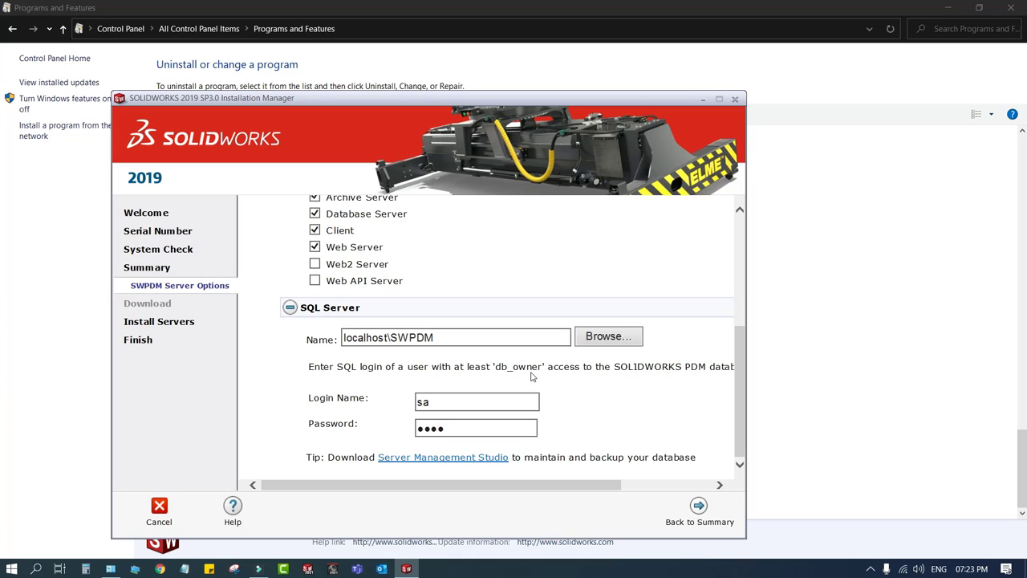
left_click(604, 338)
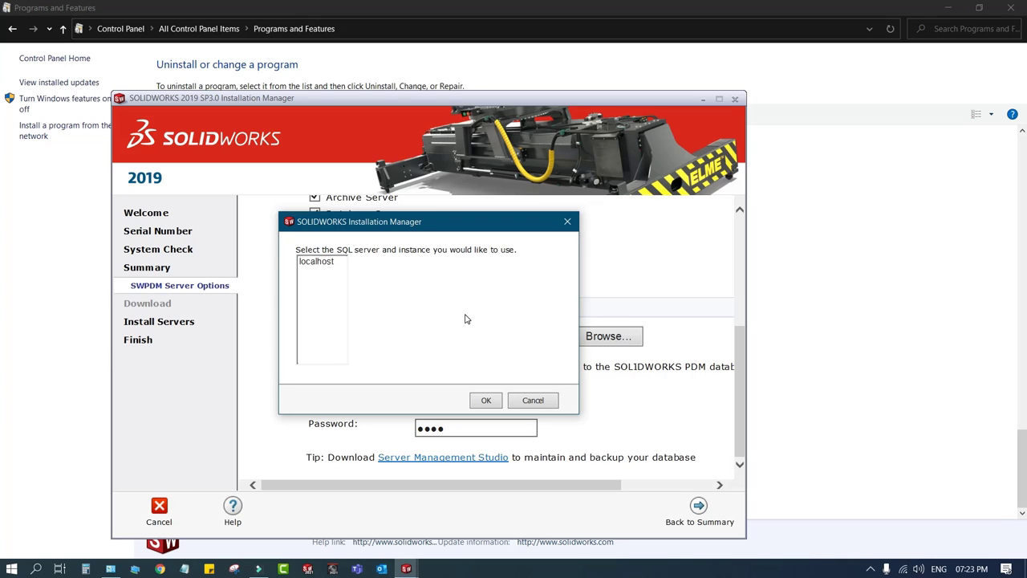
Step: Set the SQL Server to localhost, re-enter the password, and return to the Summary
left_click(321, 263)
left_click(485, 400)
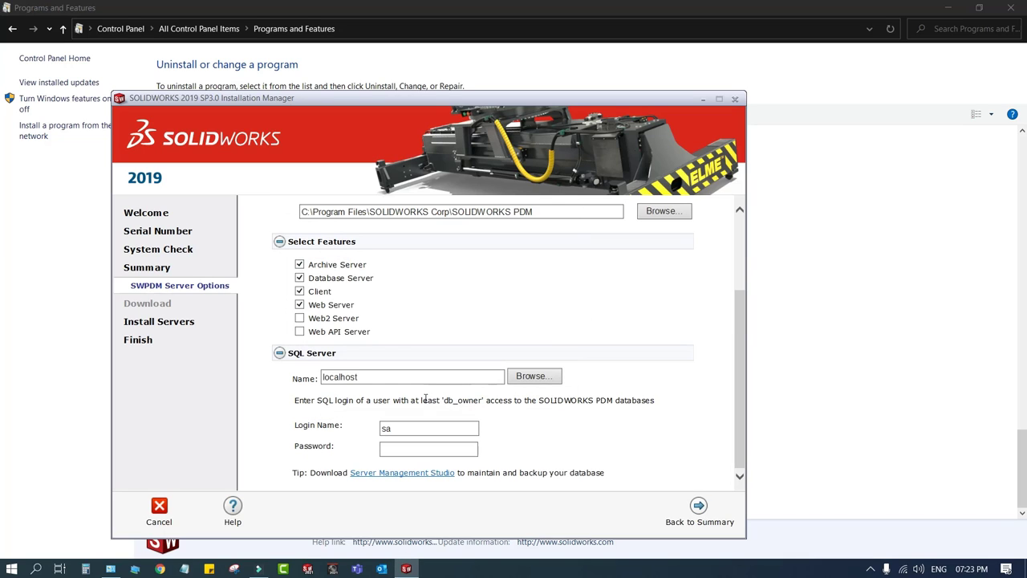
left_click(412, 446)
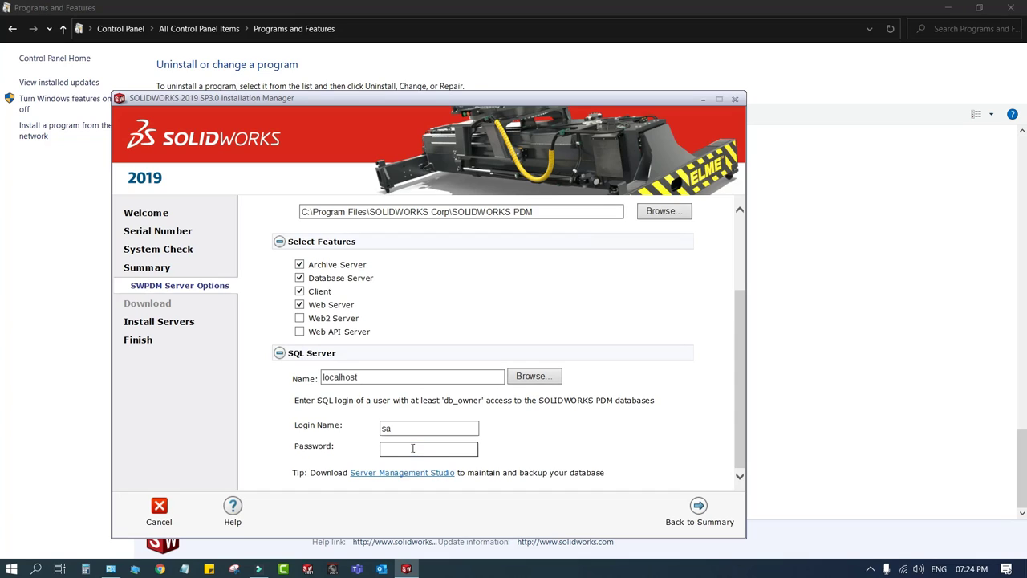
type("••••")
left_click(699, 503)
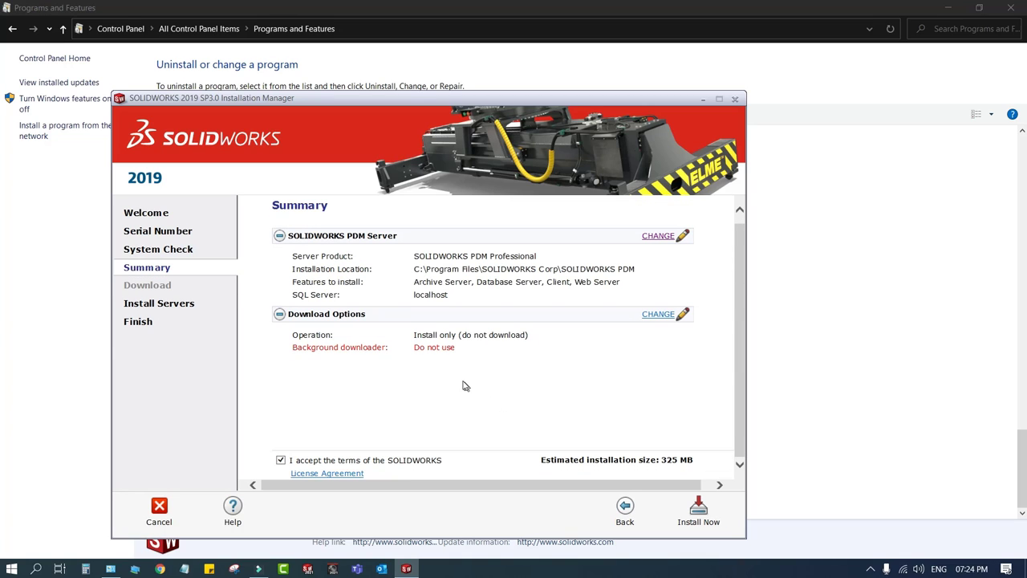
left_click(661, 314)
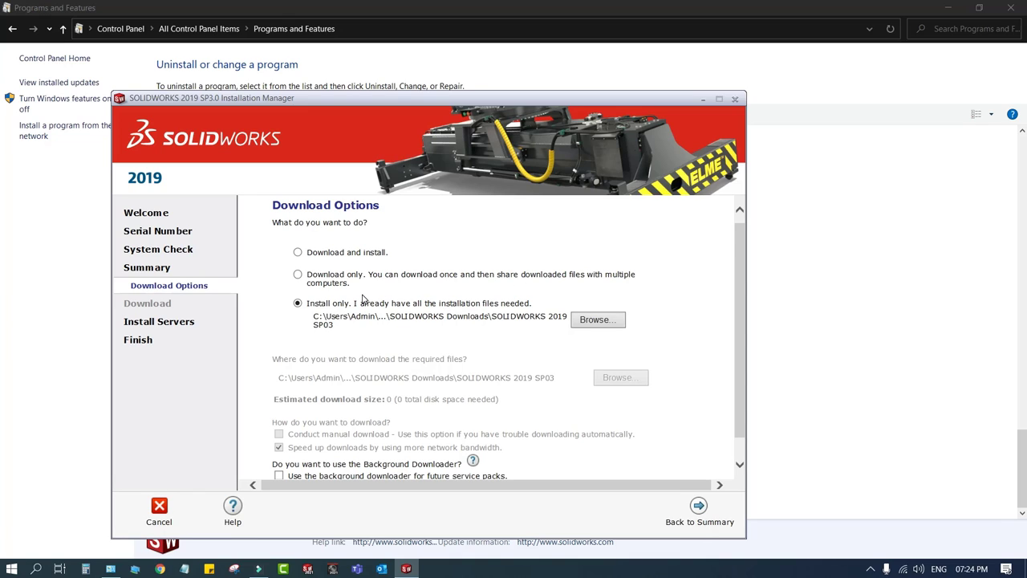
scroll(361, 299, "up", 1)
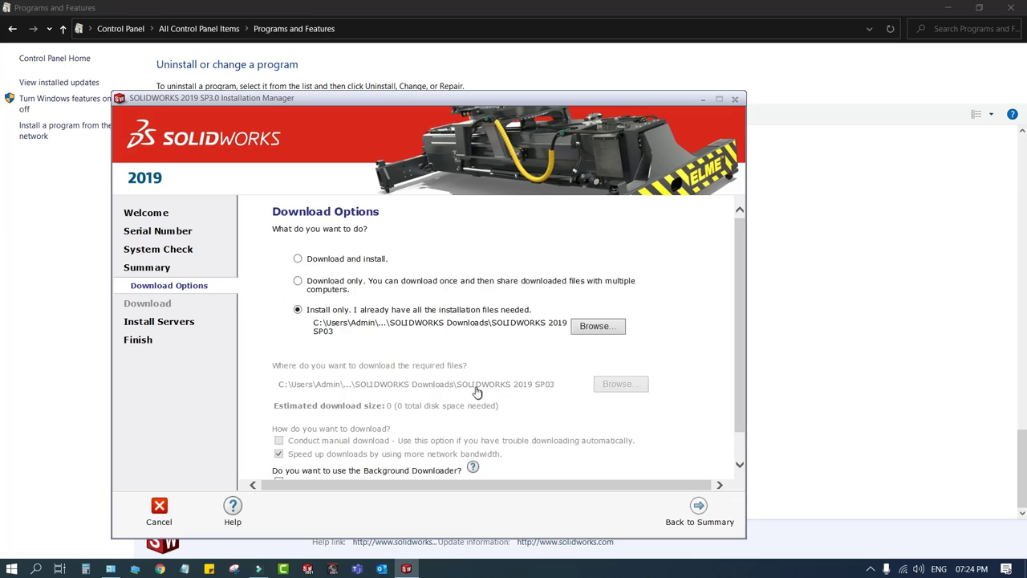
key("Return")
scroll(464, 385, "down", 1)
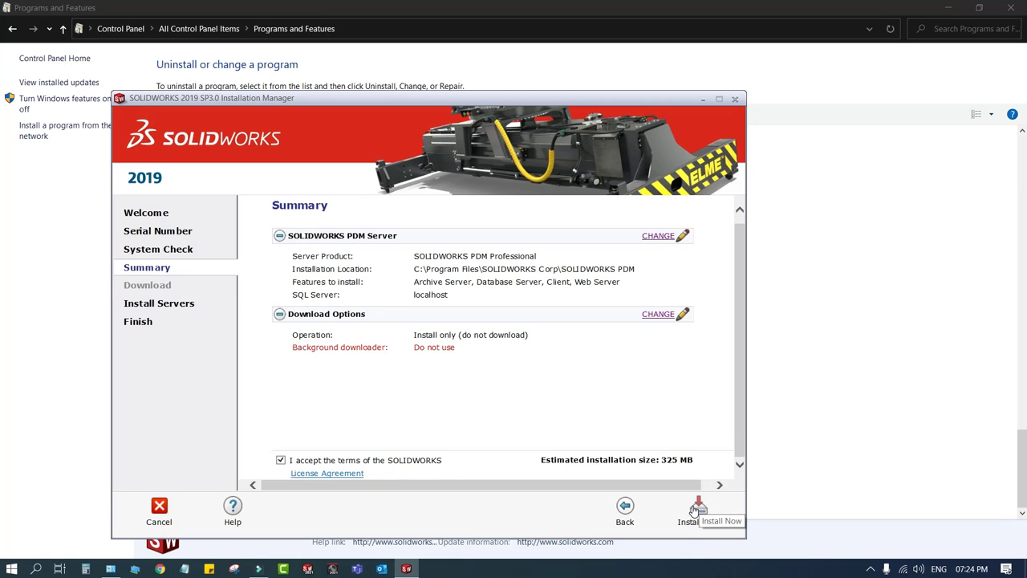
Step: Start installing the configured PDM Server products
left_click(693, 510)
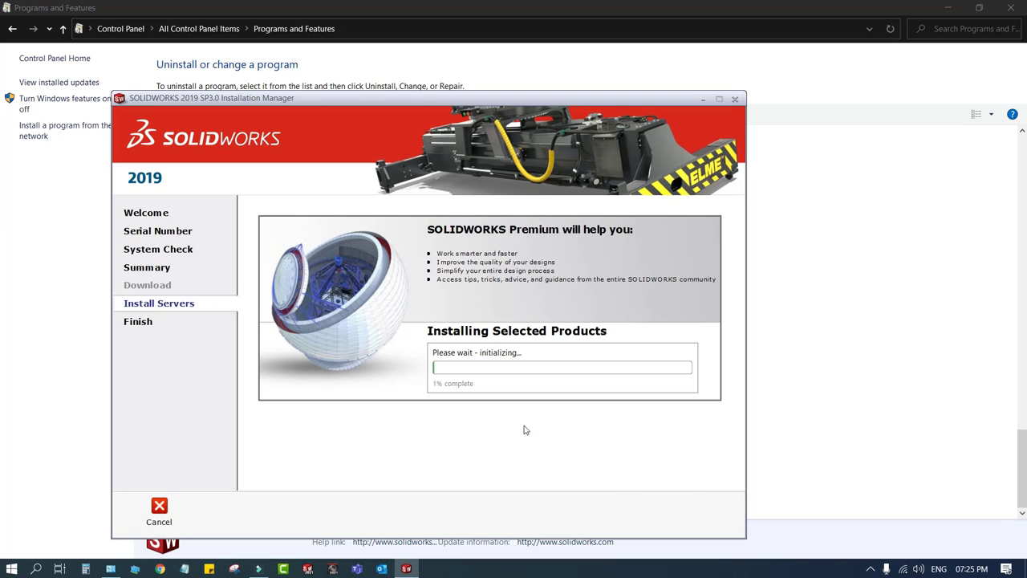